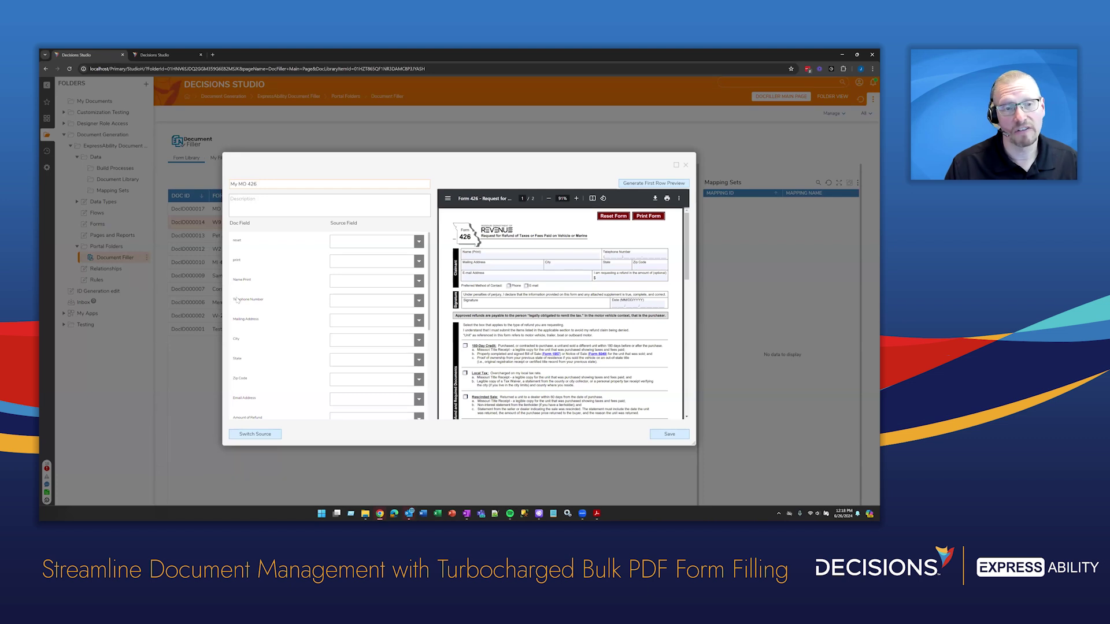
- Map the form's Name Print, Telephone Number and Mailing Address fields to the Full Name, Phone Number and Street source fields
scroll(247, 323, "down", 3)
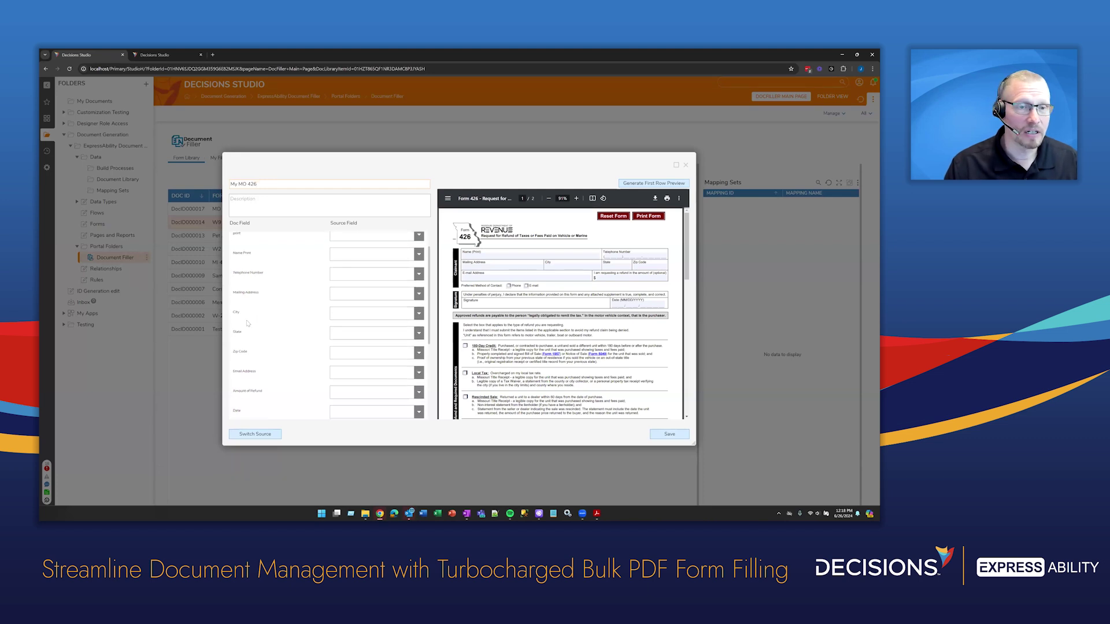
scroll(248, 323, "up", 3)
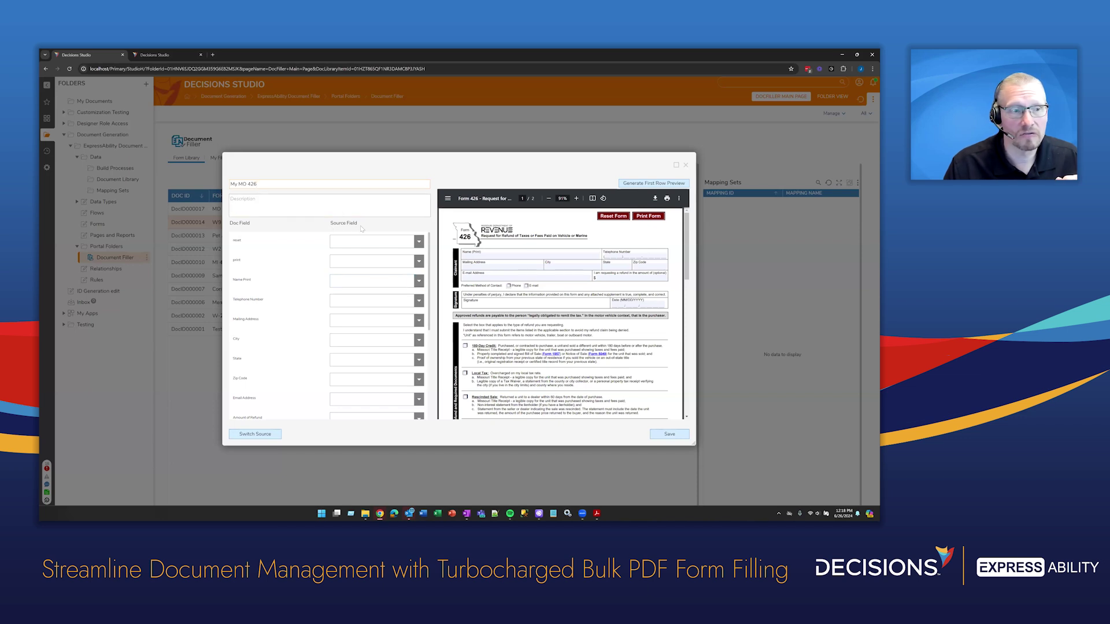
left_click(420, 282)
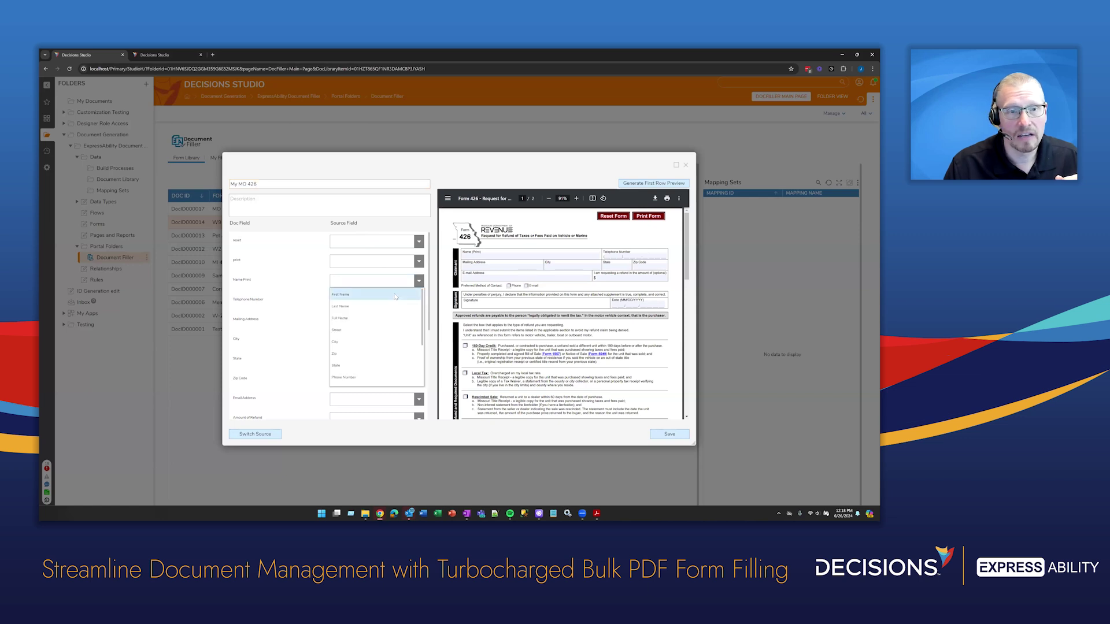
left_click(350, 319)
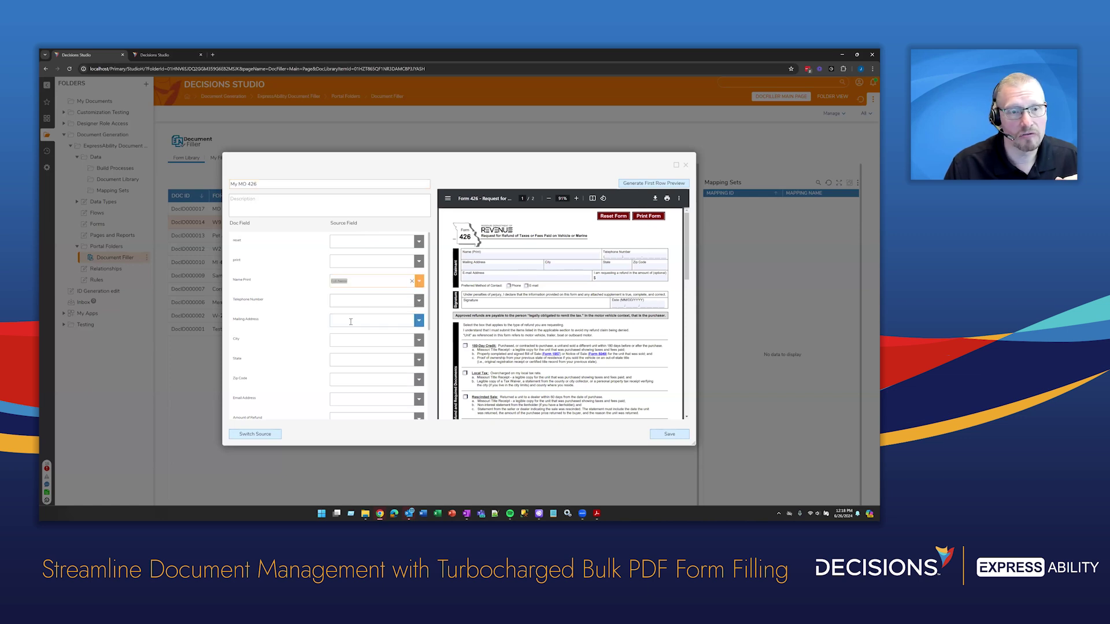
left_click(420, 301)
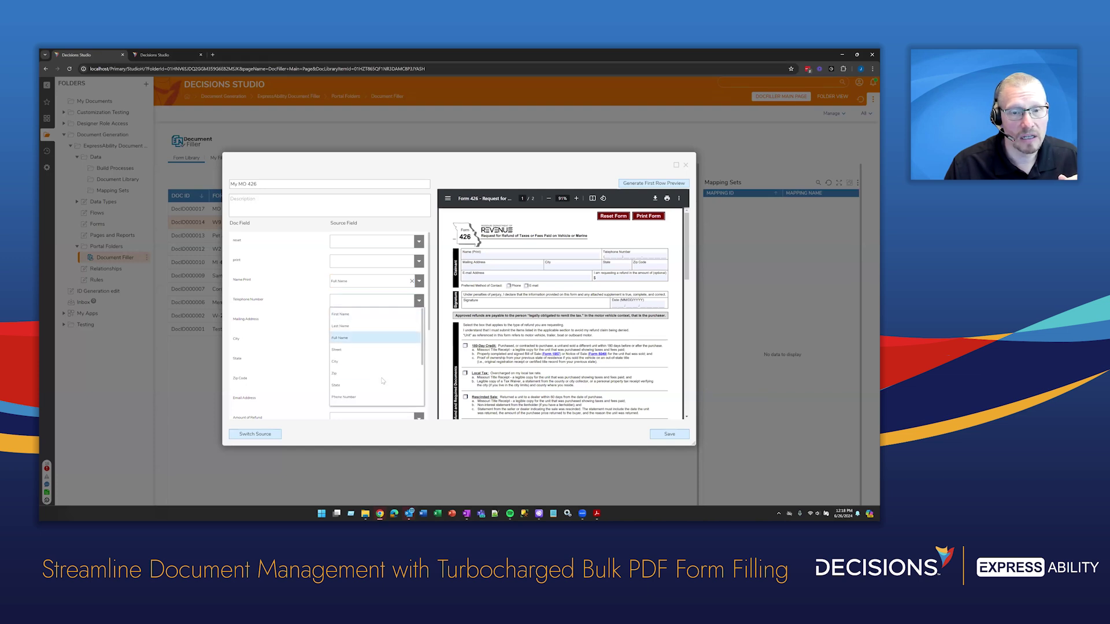
left_click(365, 397)
left_click(419, 320)
left_click(377, 374)
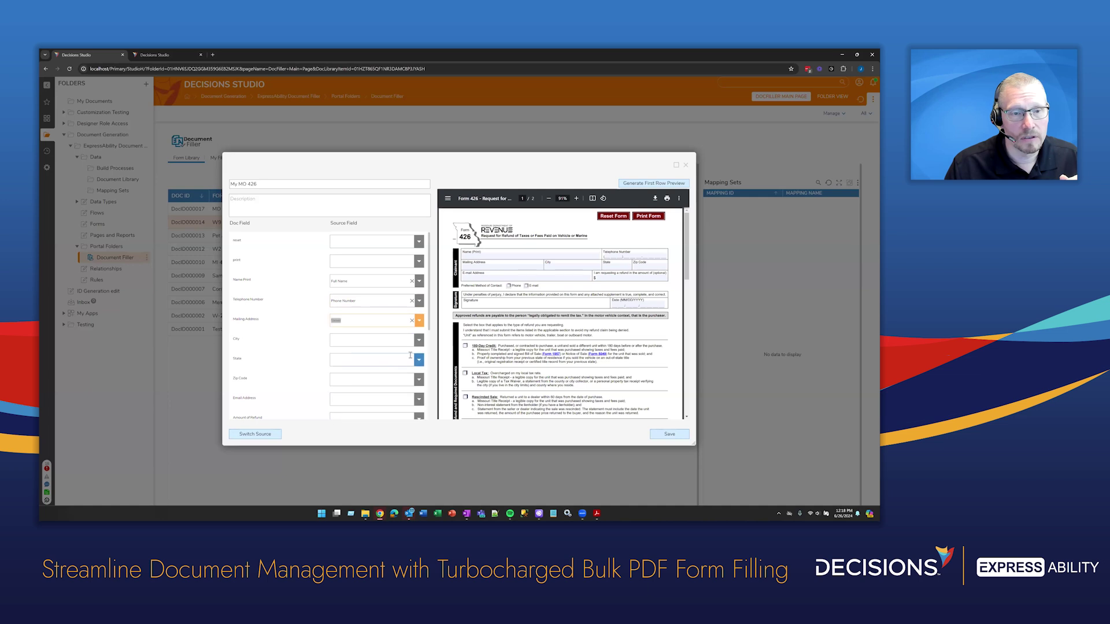
- Map the form's City, State and Zip Code fields to the City, State and Zip source fields
left_click(418, 340)
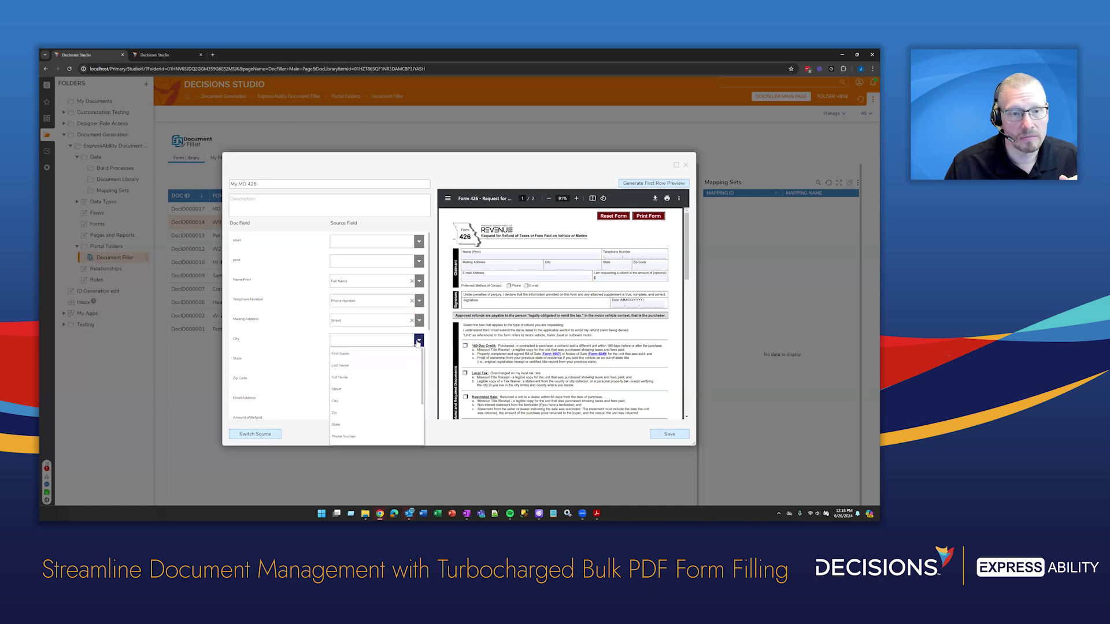
left_click(370, 401)
left_click(418, 360)
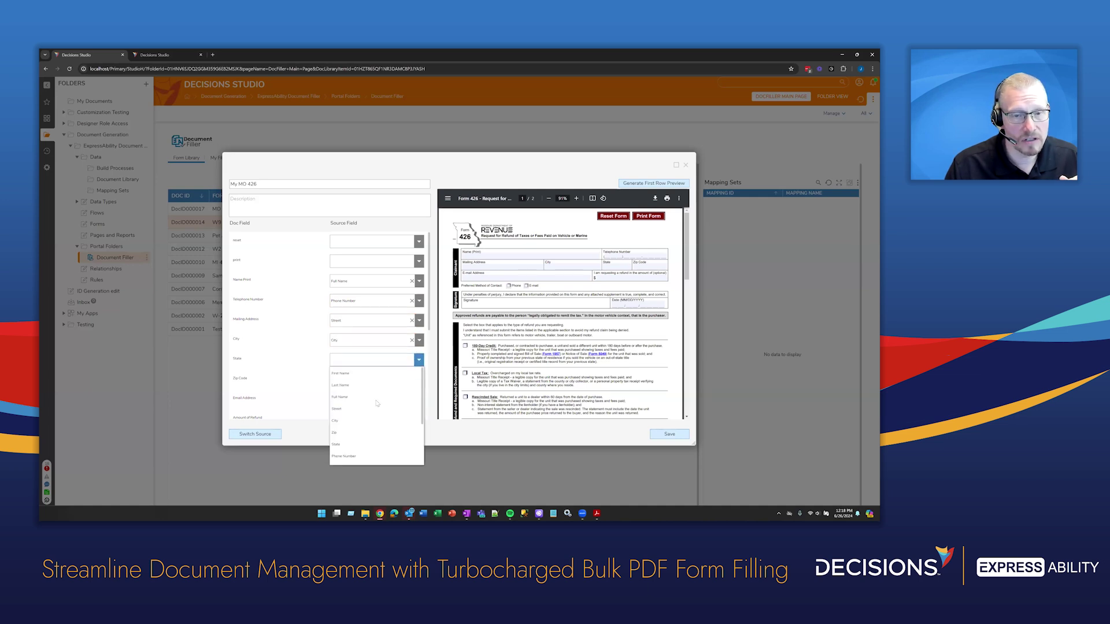
left_click(369, 444)
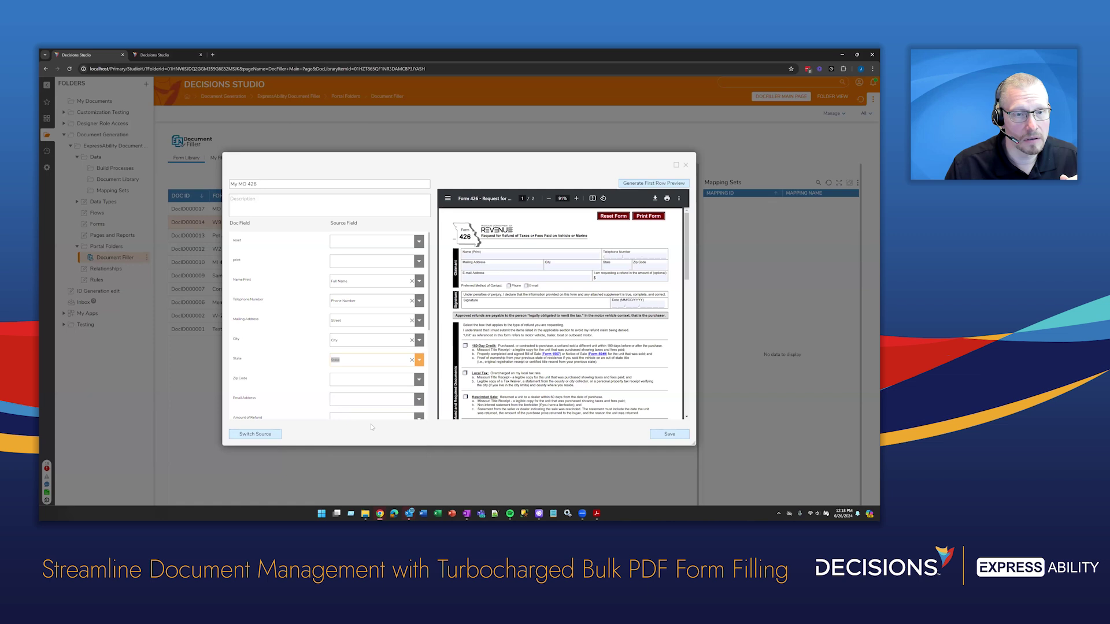
left_click(418, 379)
left_click(370, 451)
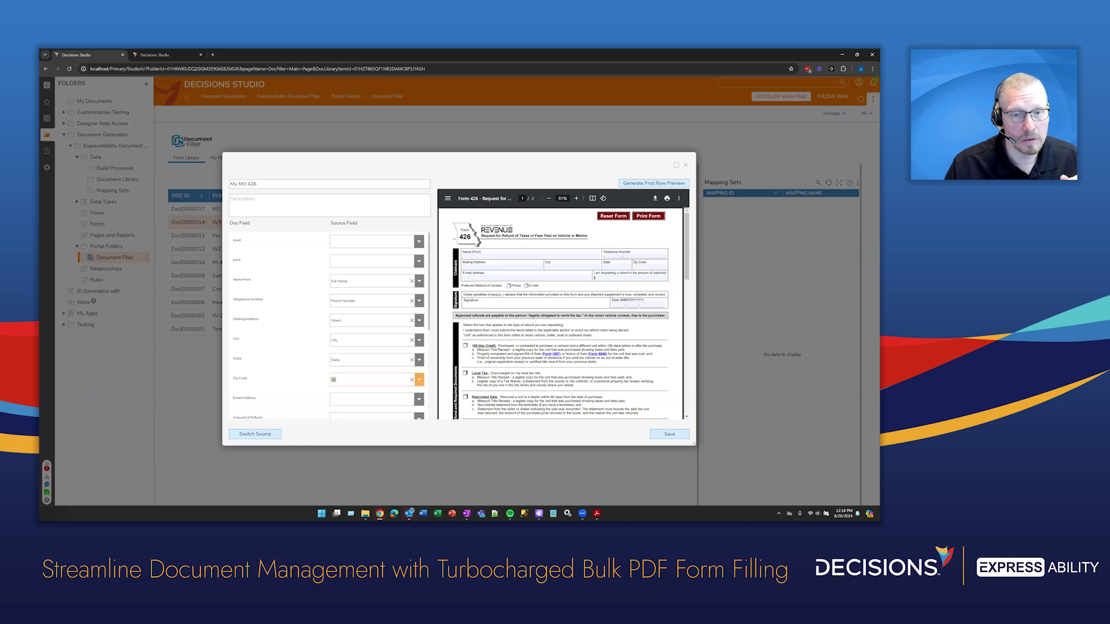
- Map the Email Address field to EmailContact and the Amount of Refund field to Dollar Amount Requested
left_click(419, 398)
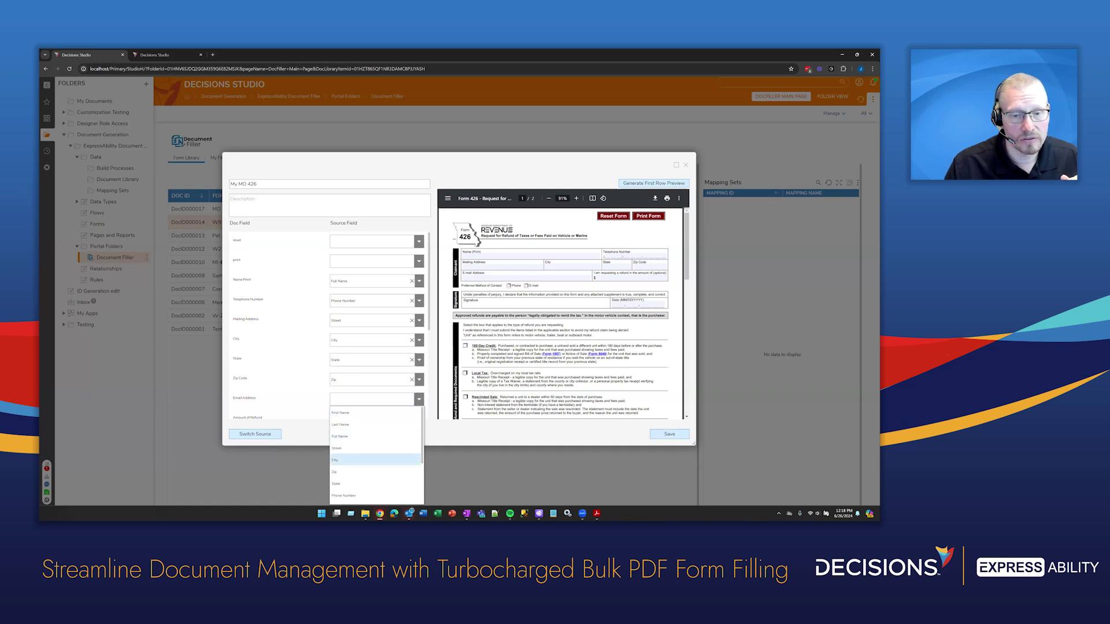
scroll(370, 457, "down", 3)
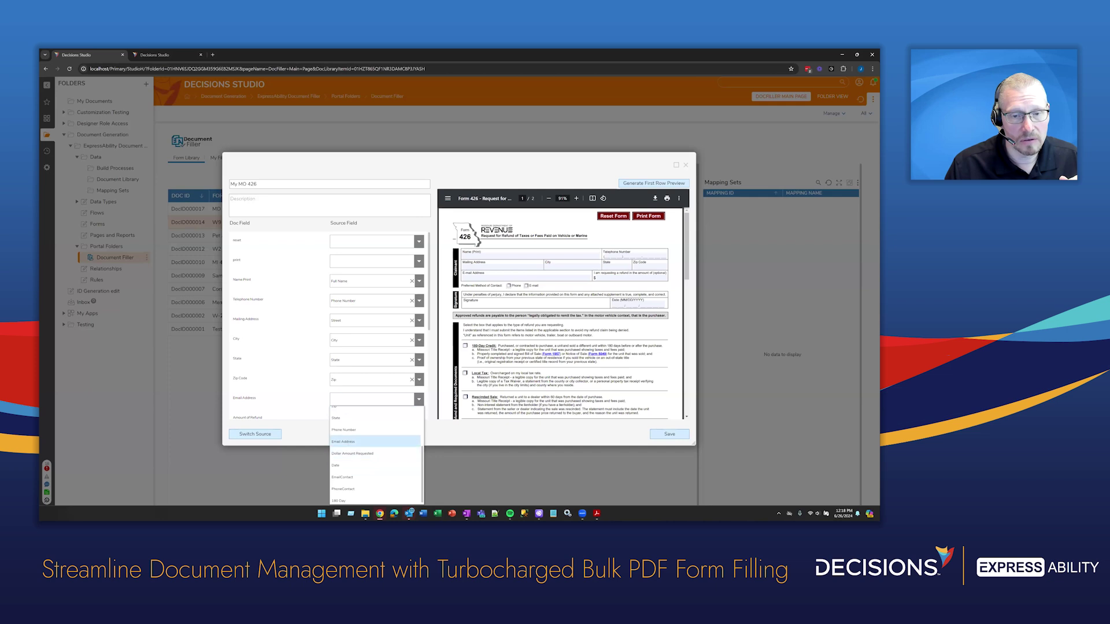
left_click(347, 477)
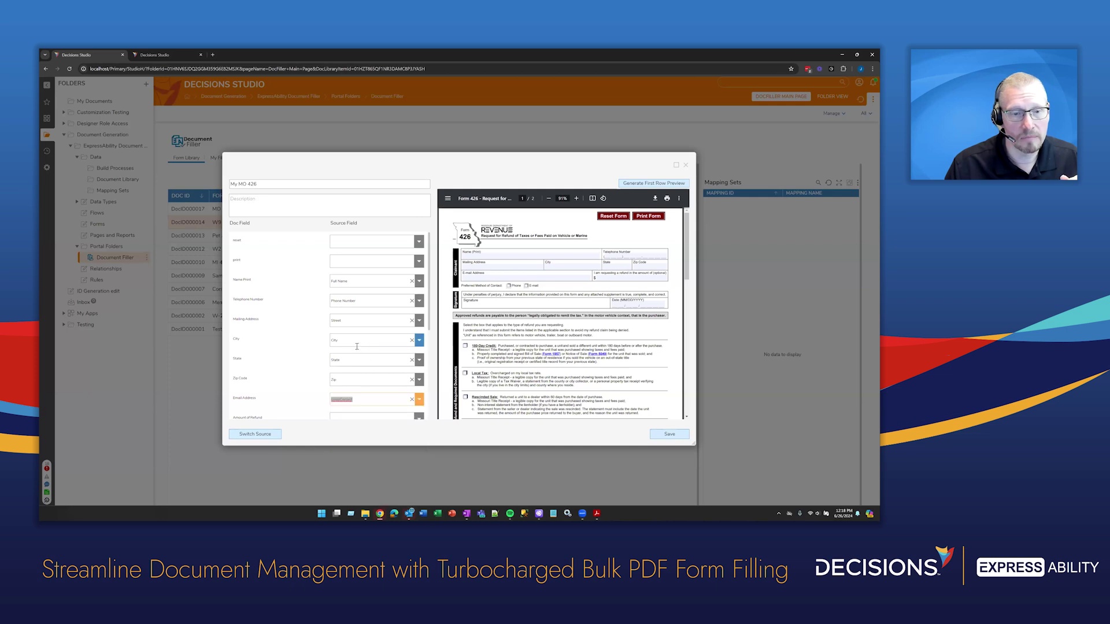
scroll(420, 394, "down", 1)
left_click(418, 386)
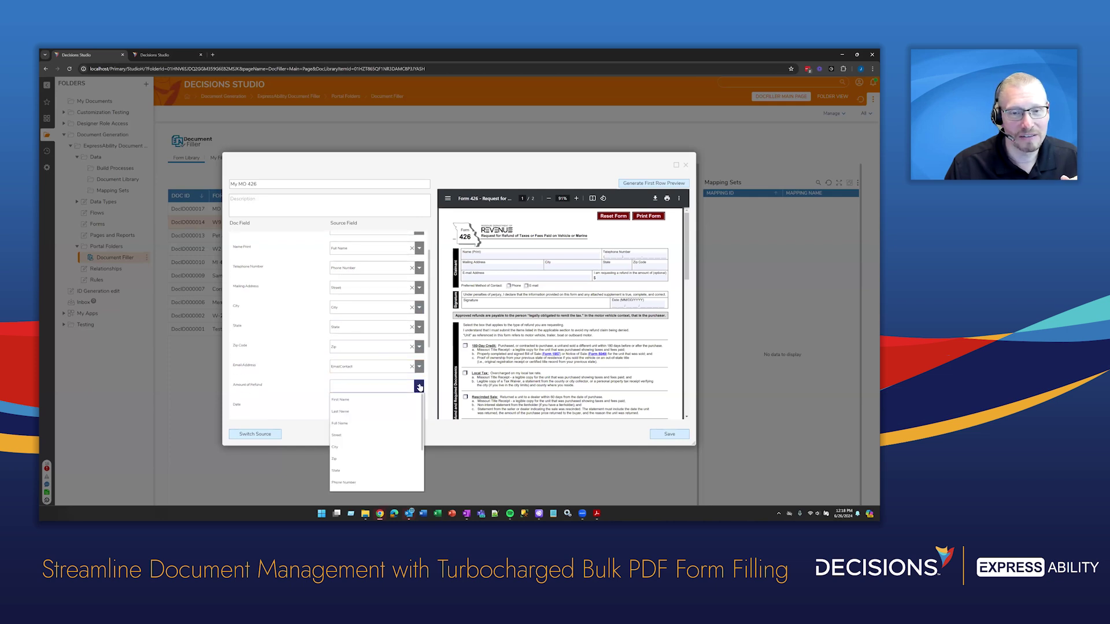
scroll(376, 457, "down", 1)
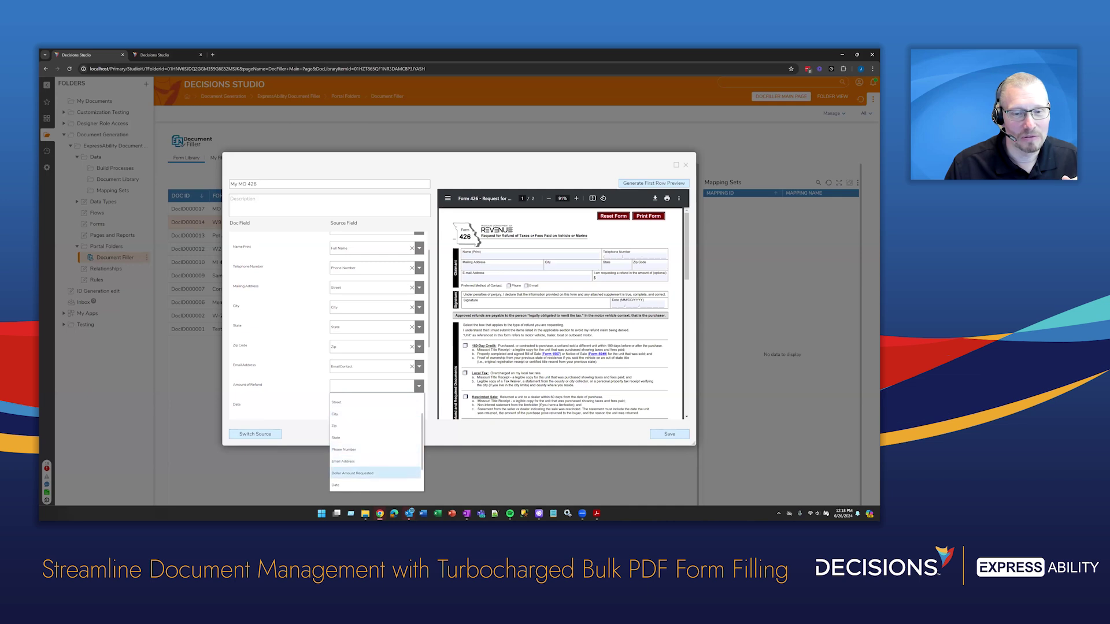
left_click(352, 473)
scroll(384, 355, "up", 1)
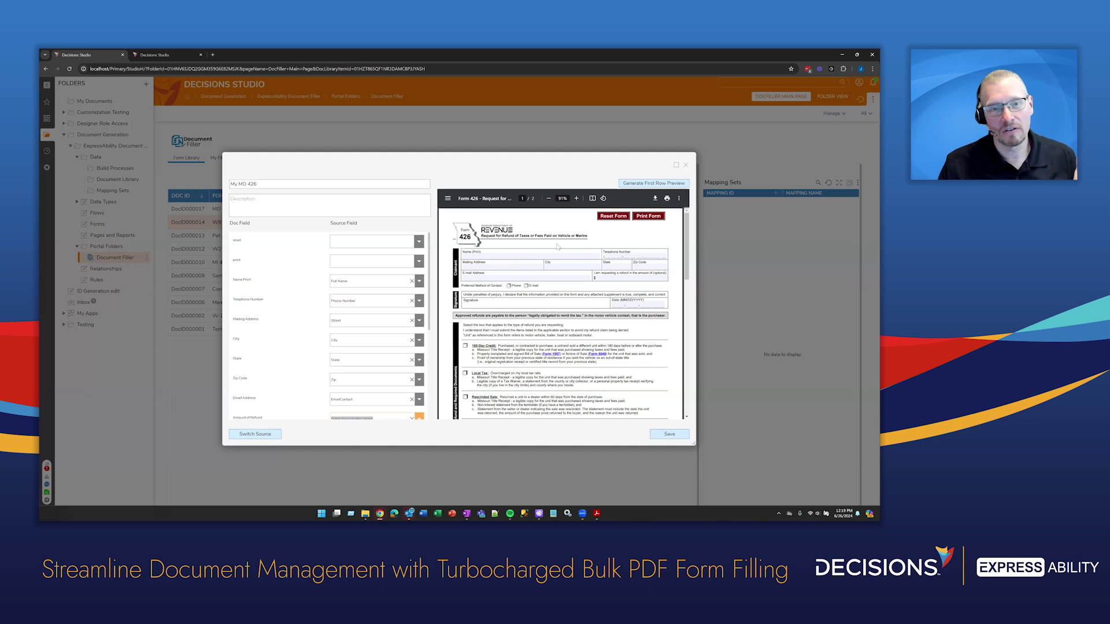
- Generate a preview from the first data row and save the My MO 426 mapping
left_click(657, 184)
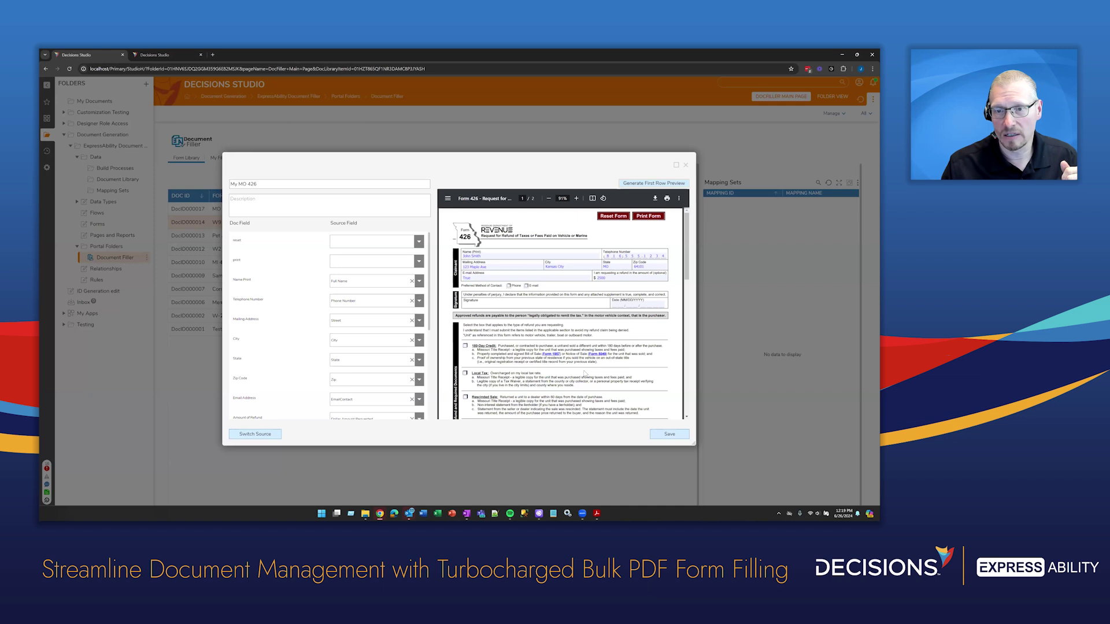
left_click(668, 434)
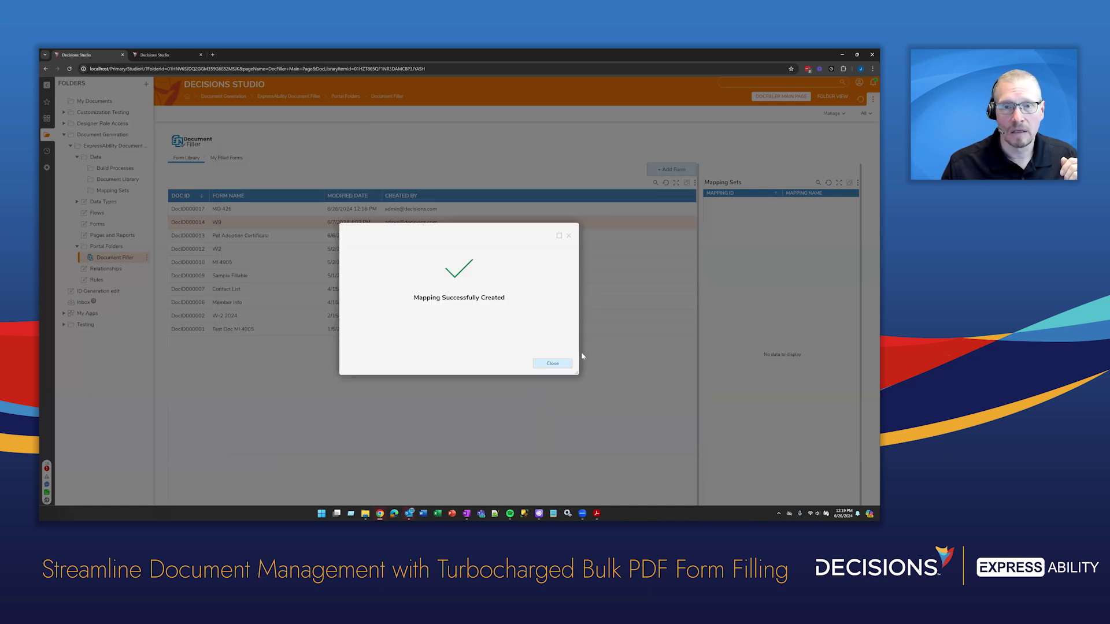
left_click(559, 362)
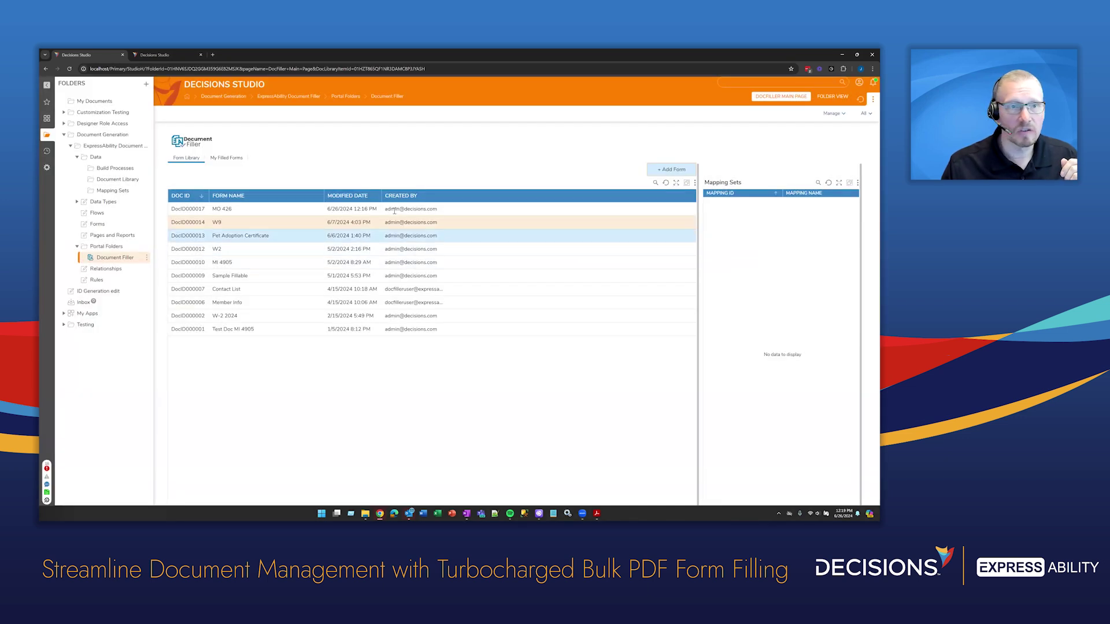
- Select the MO 426 form in the form library and start populating it with data
left_click(334, 210)
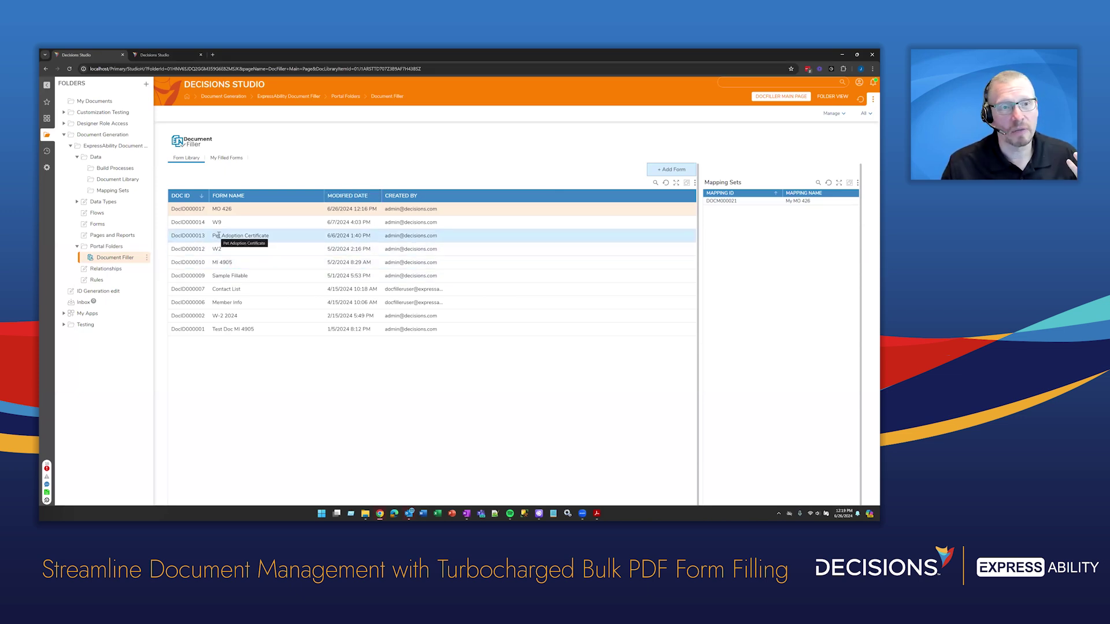
right_click(193, 213)
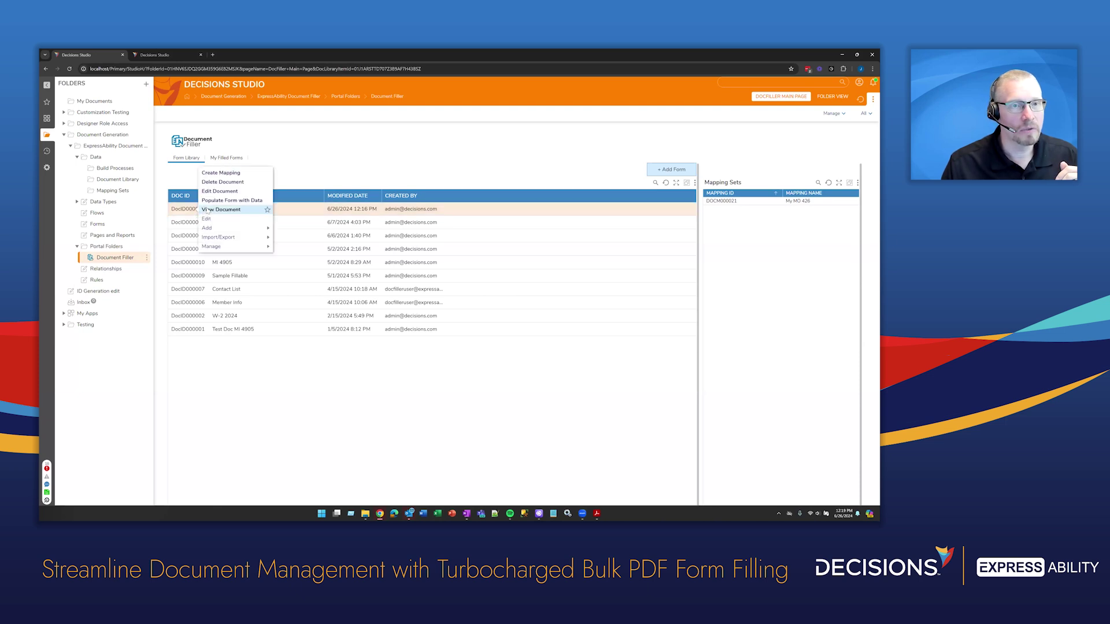
left_click(205, 371)
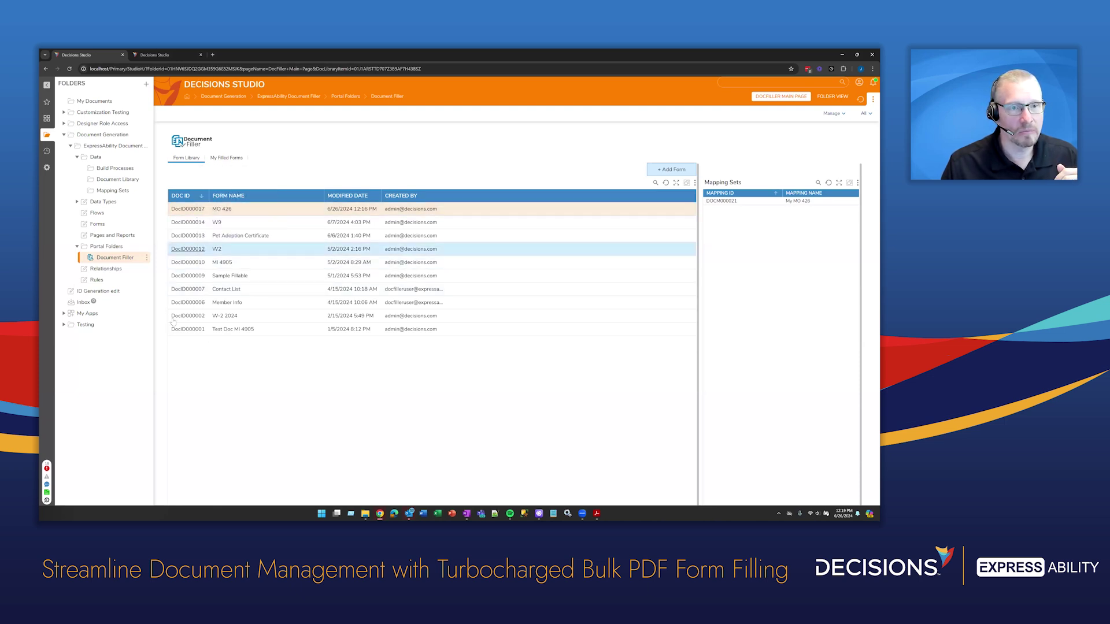
right_click(193, 212)
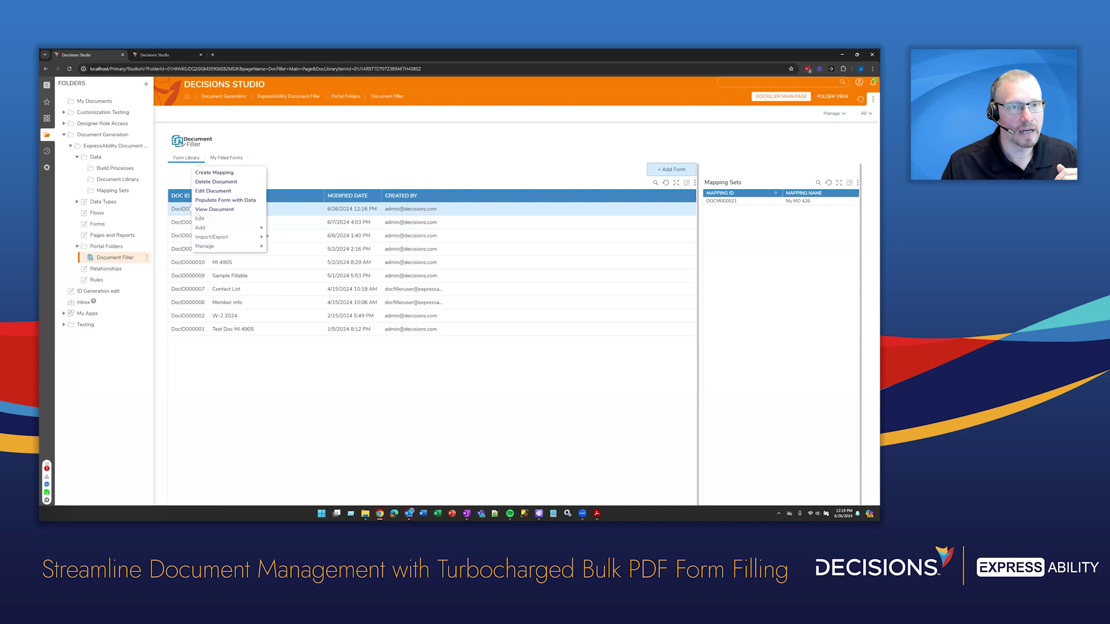
left_click(231, 200)
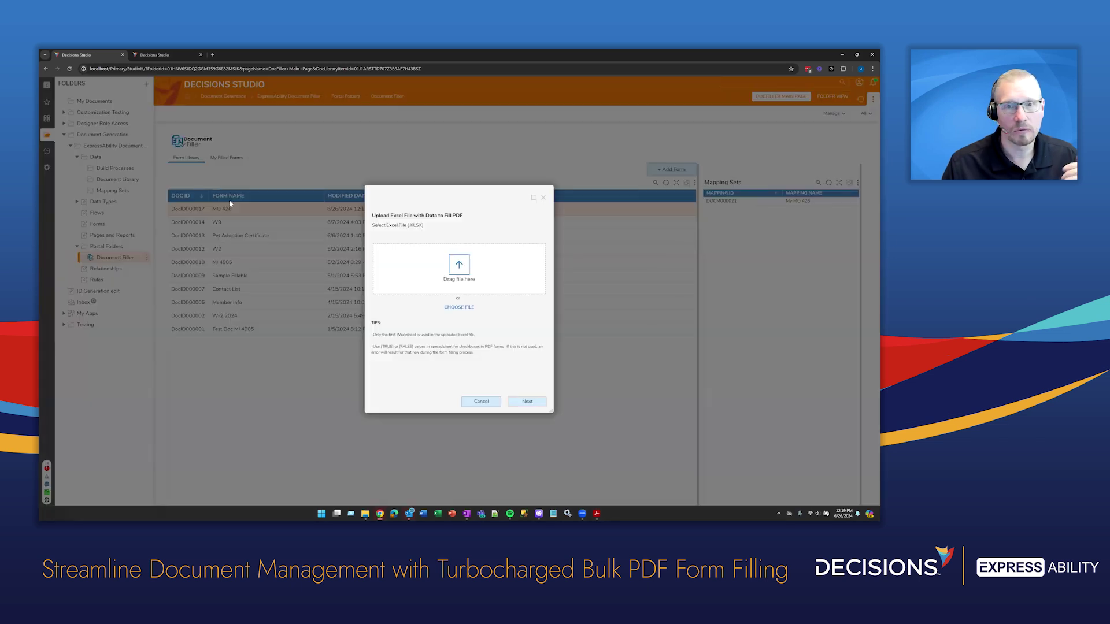
- Upload MODataSet.xlsx as the Excel data file for filling the PDF and continue to the mapping selection
left_click(459, 308)
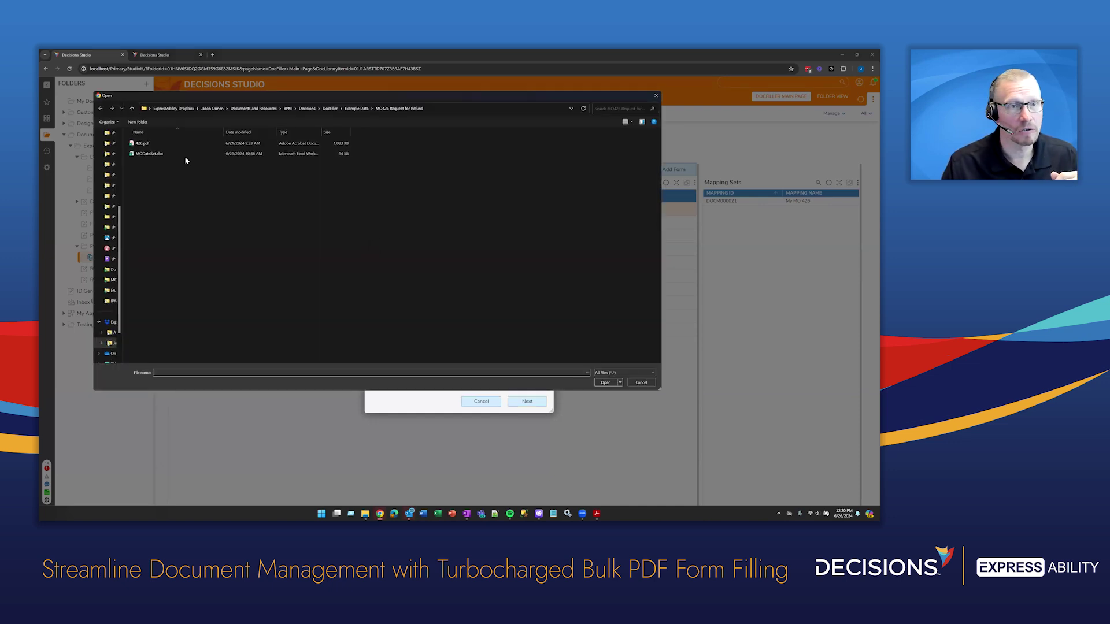
left_click(155, 154)
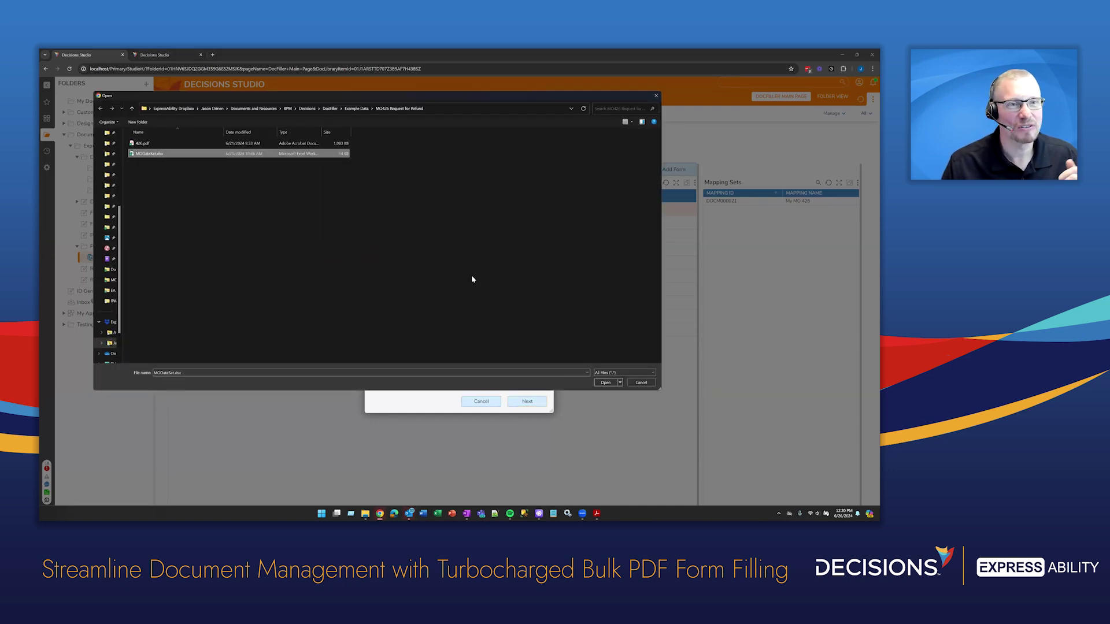
left_click(605, 382)
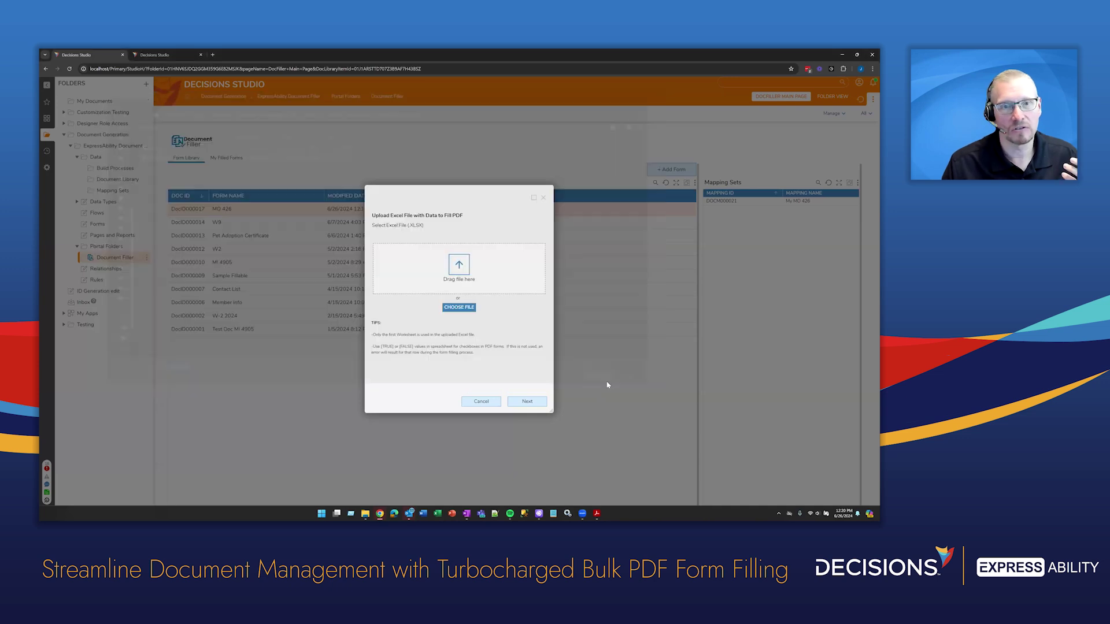
left_click(526, 402)
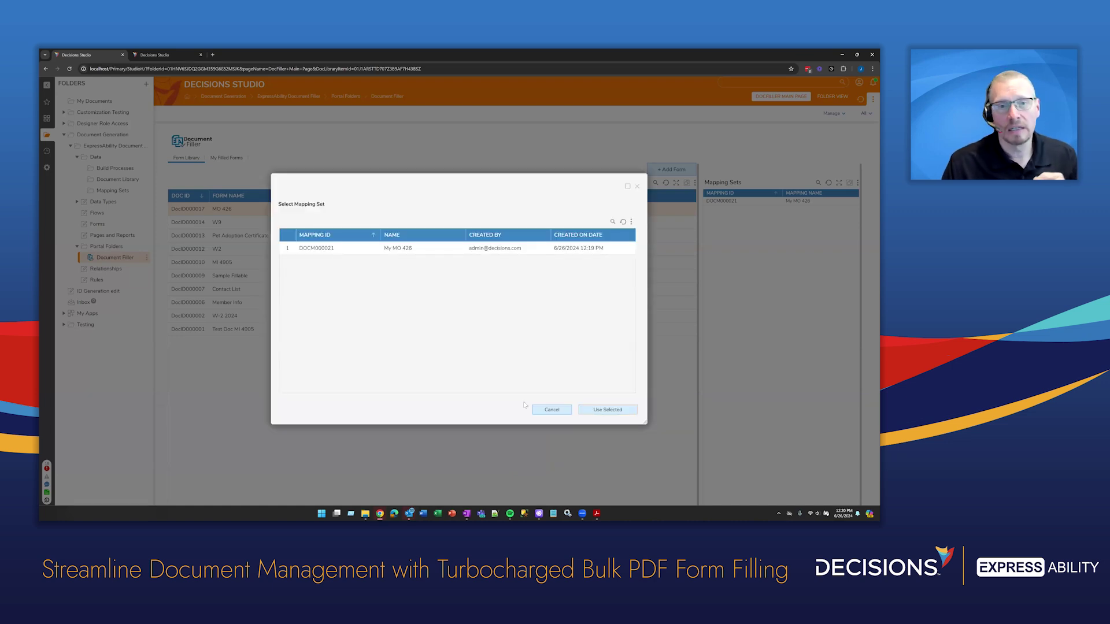
- Start the document build using the My MO 426 mapping set and dismiss the confirmation
left_click(366, 250)
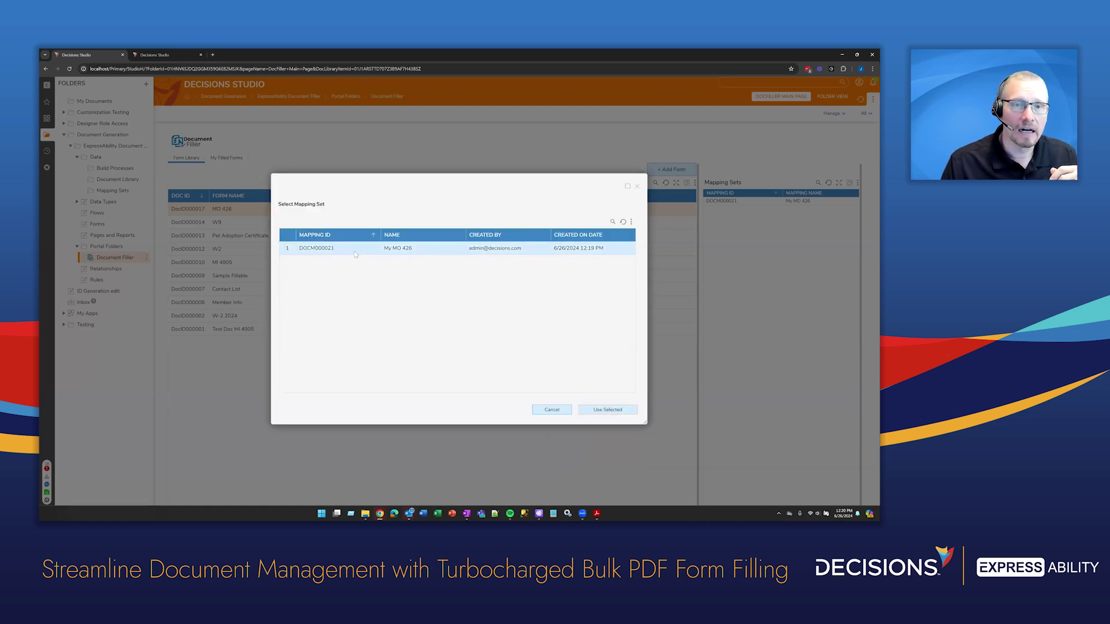
left_click(602, 415)
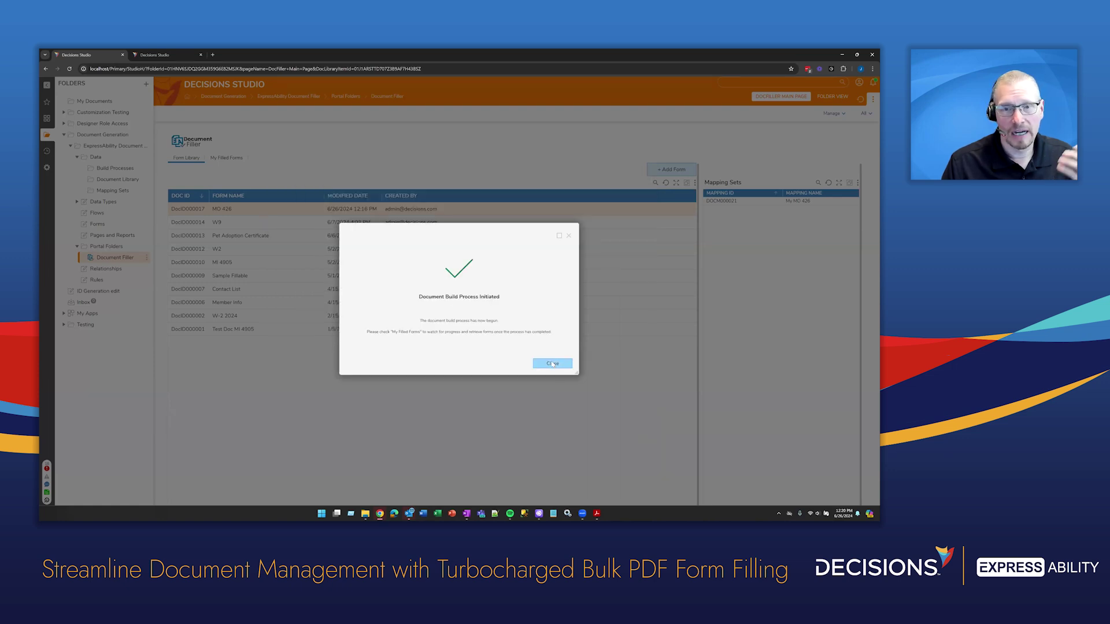
left_click(552, 363)
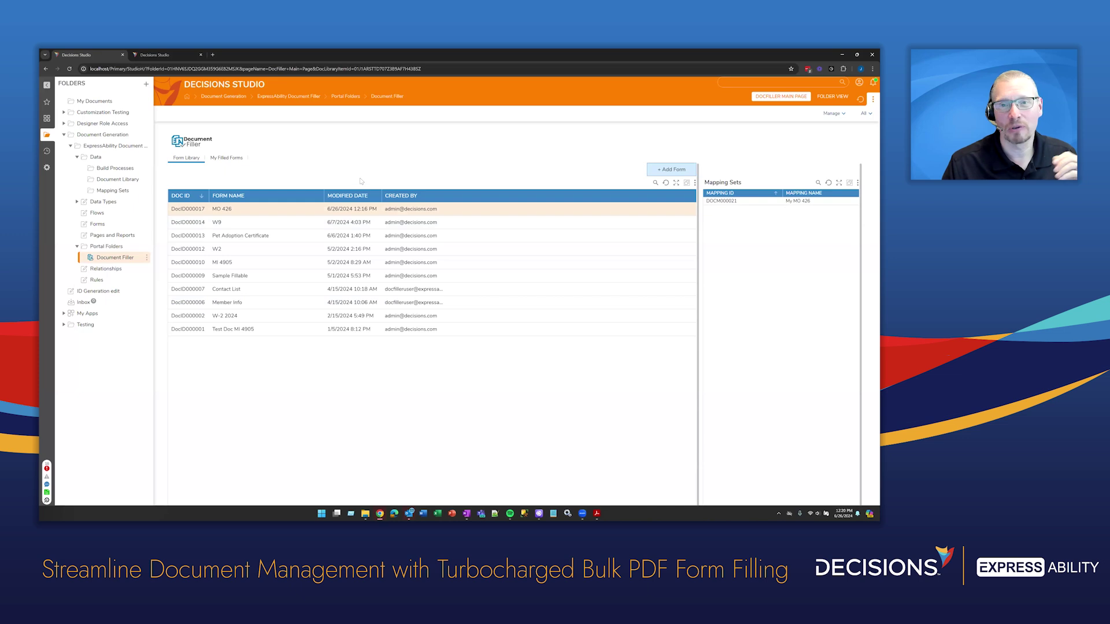
- Open the newest My MO 426 build among the filled forms and examine its generated PDF files and errors
left_click(228, 160)
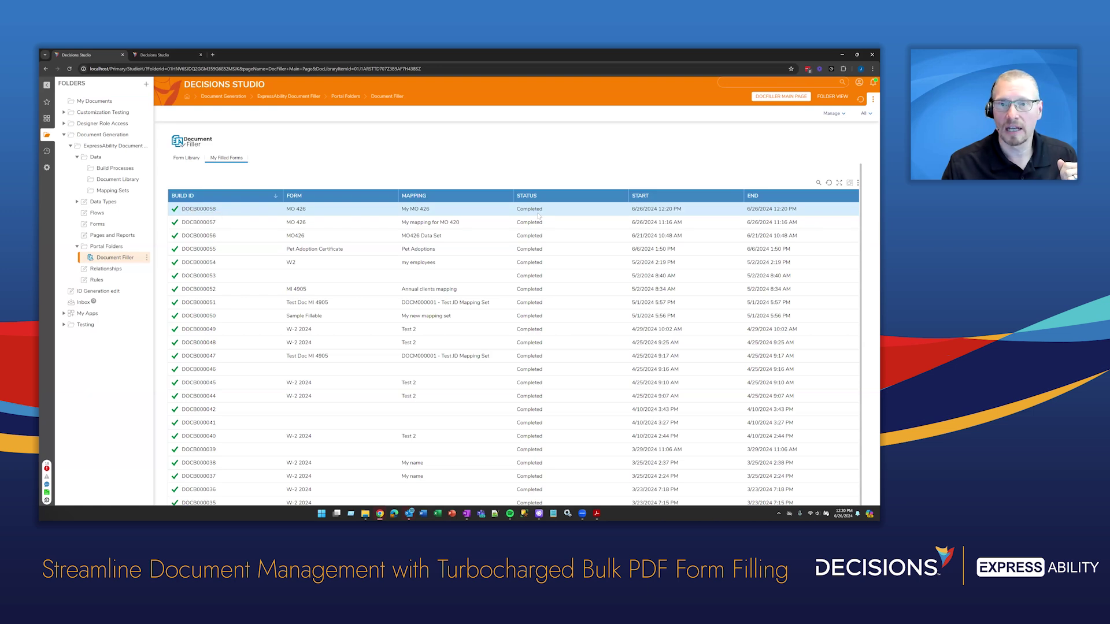
left_click(198, 209)
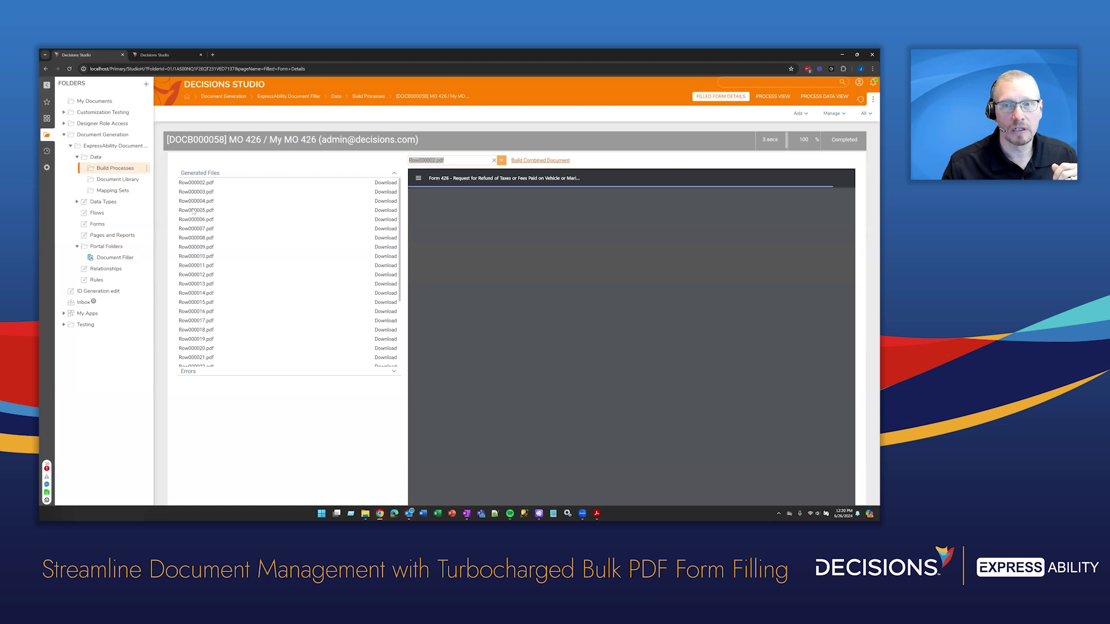
scroll(218, 260, "down", 3)
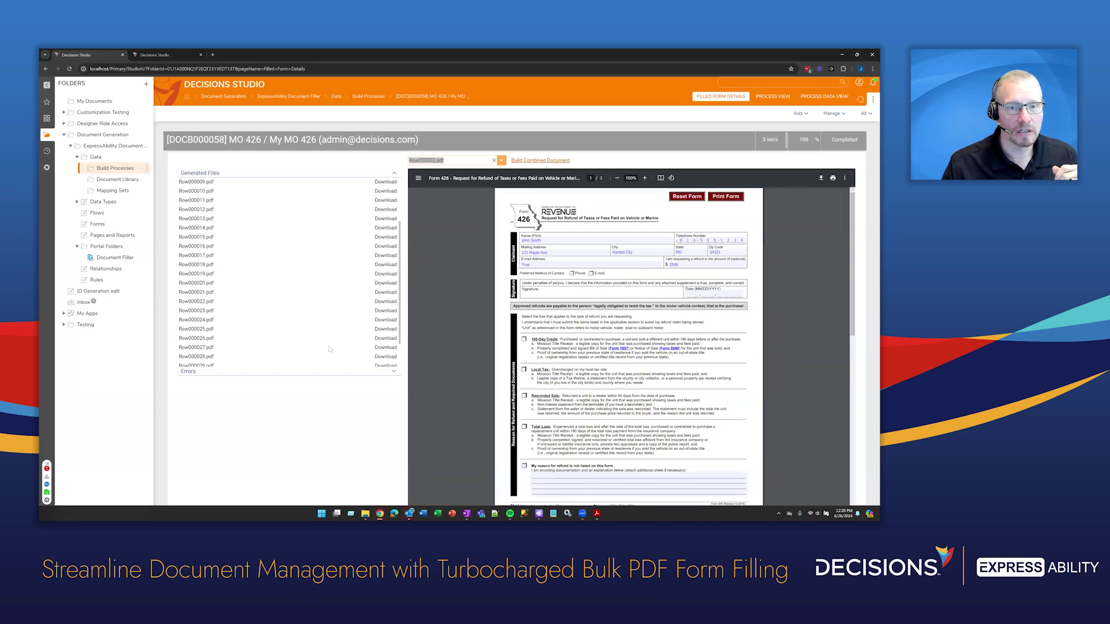
left_click(392, 373)
left_click(392, 373)
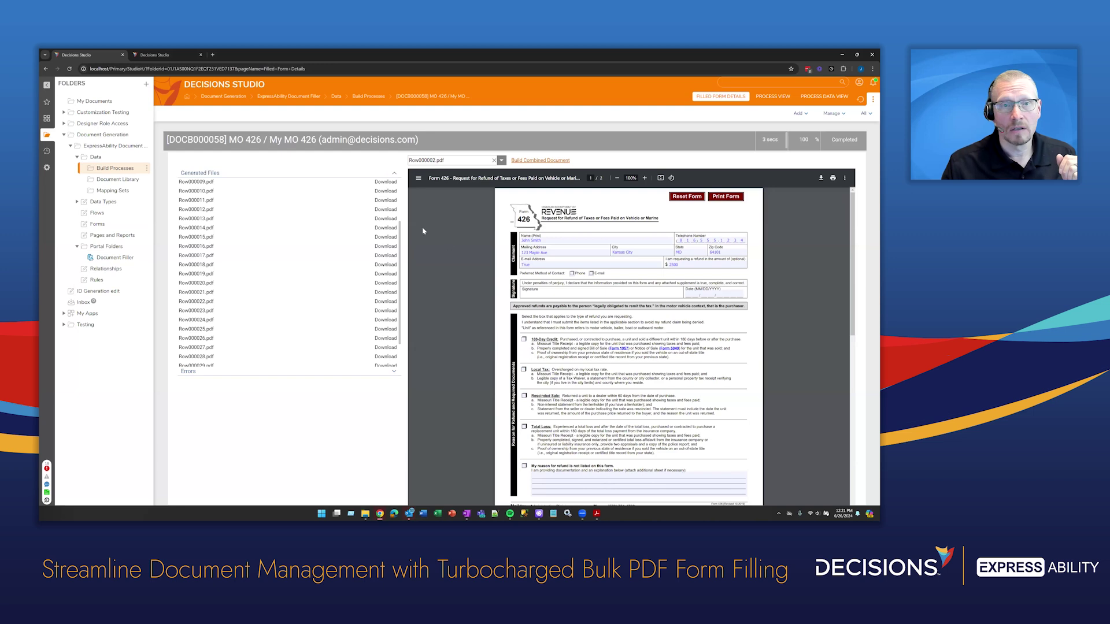
- Preview two other generated row PDFs from the MO 426 build and examine their filled-in claimant fields and the rest of the form
scroll(384, 258, "up", 2)
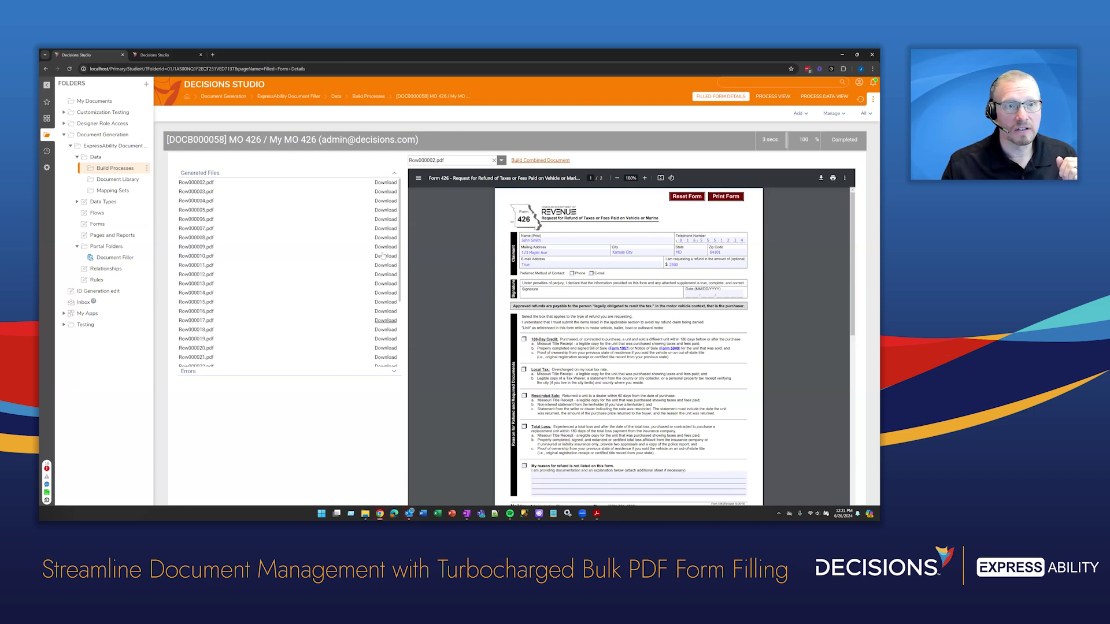
left_click(501, 162)
scroll(430, 226, "down", 5)
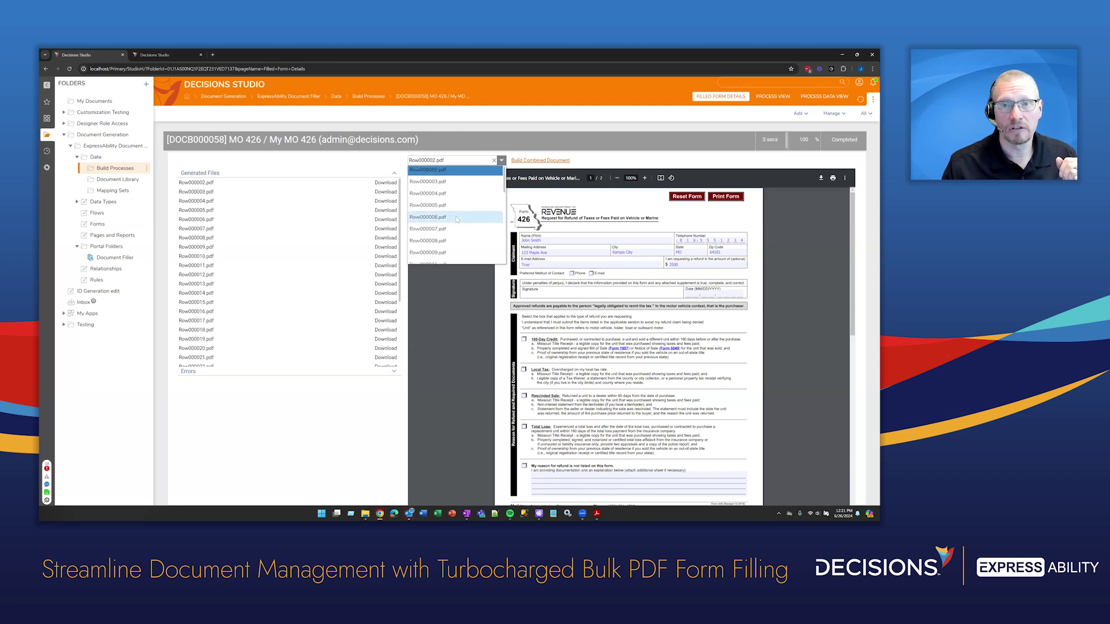
left_click(429, 221)
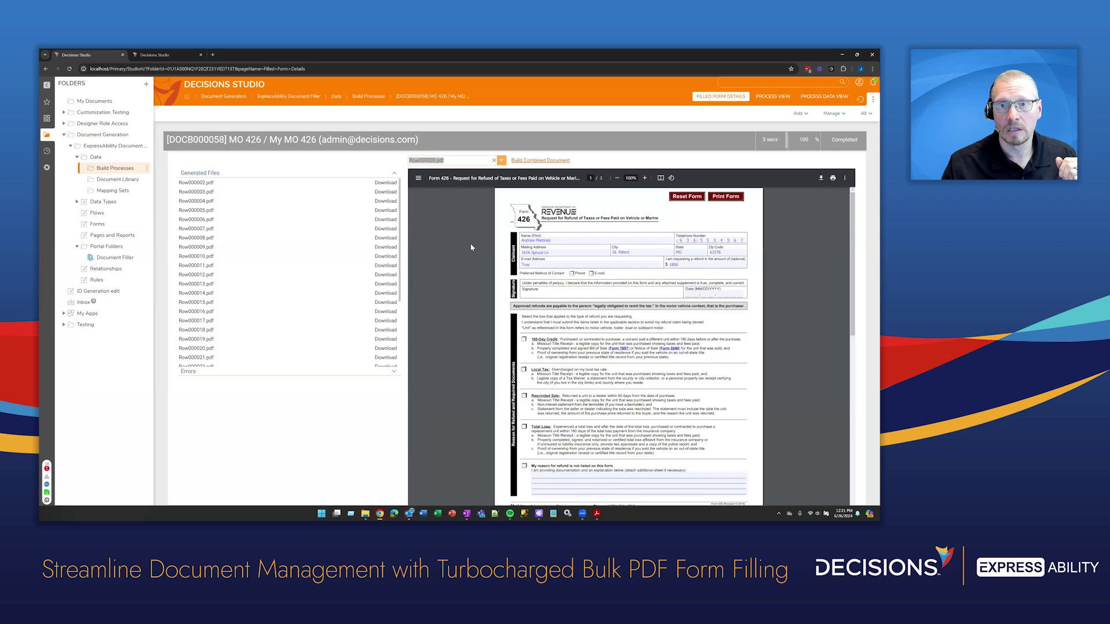
left_click(501, 160)
left_click(432, 232)
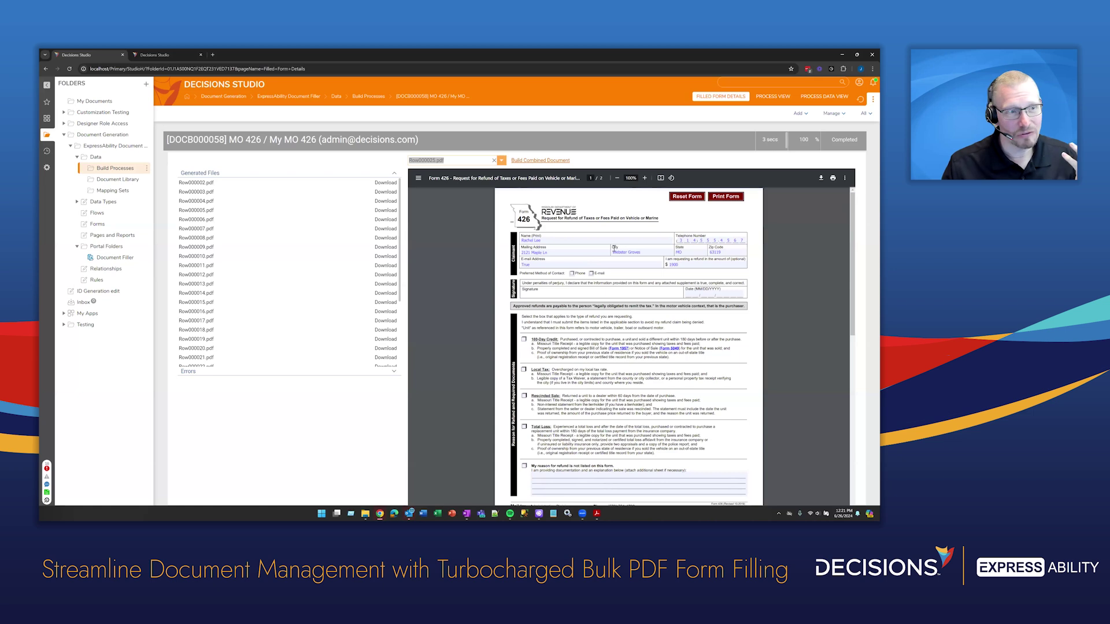
scroll(624, 263, "down", 2)
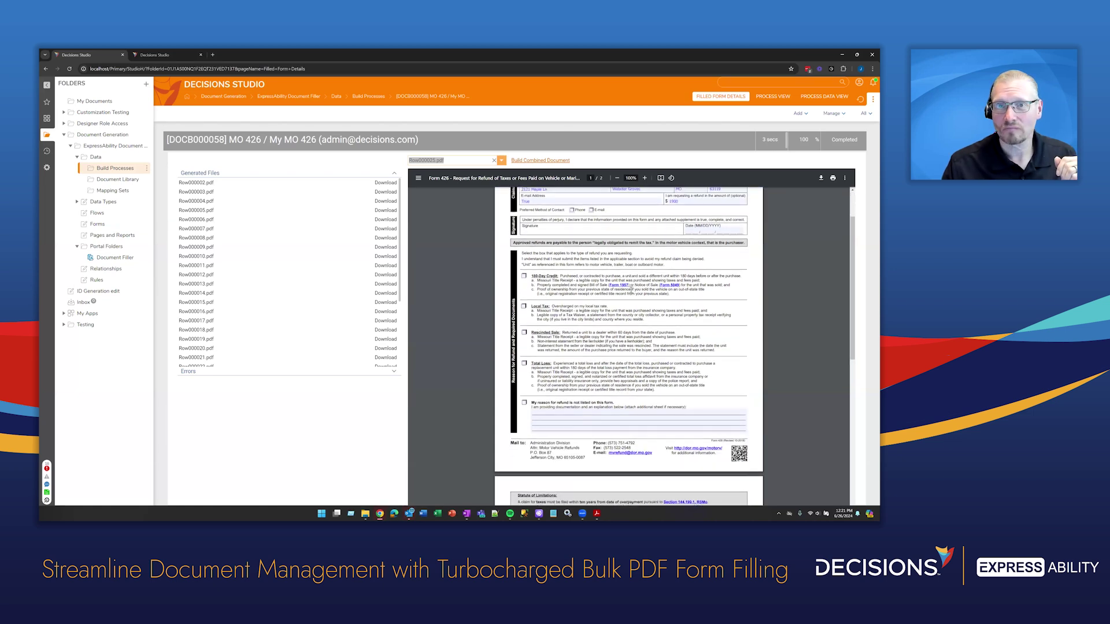
scroll(631, 276, "up", 3)
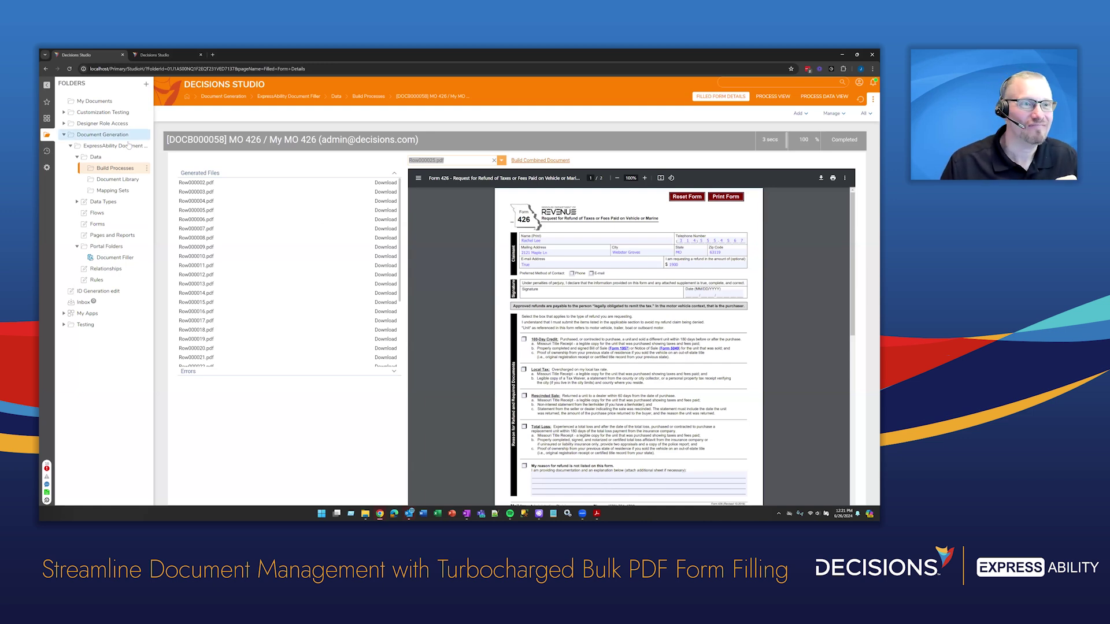
- Return to the Document Filler portal, check the list of filled forms, and go back to the form library
left_click(106, 258)
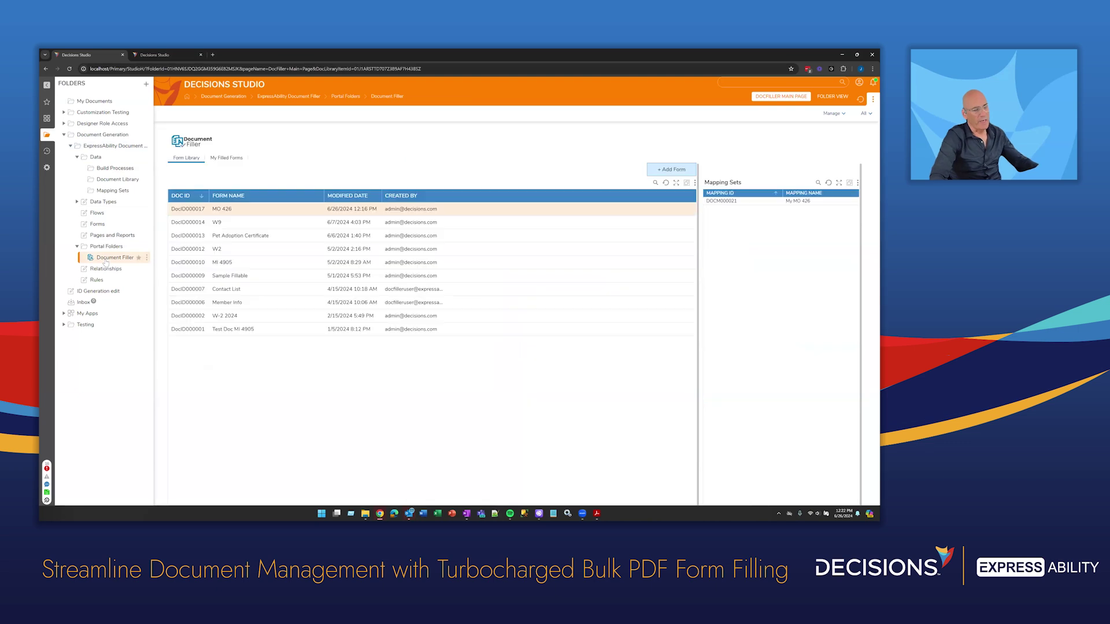
left_click(226, 159)
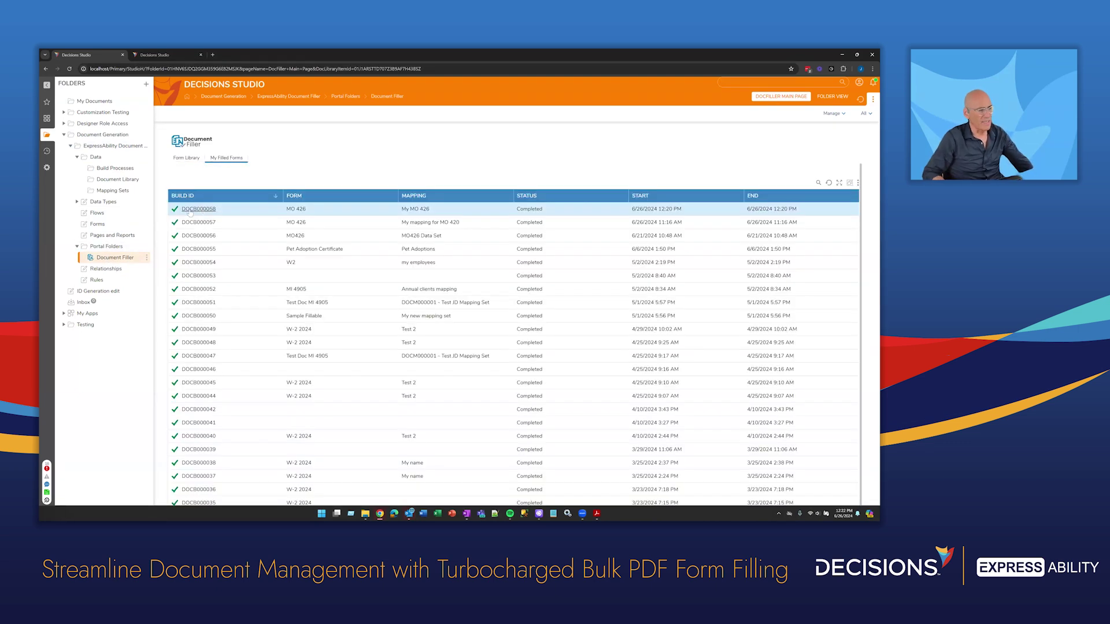
left_click(185, 159)
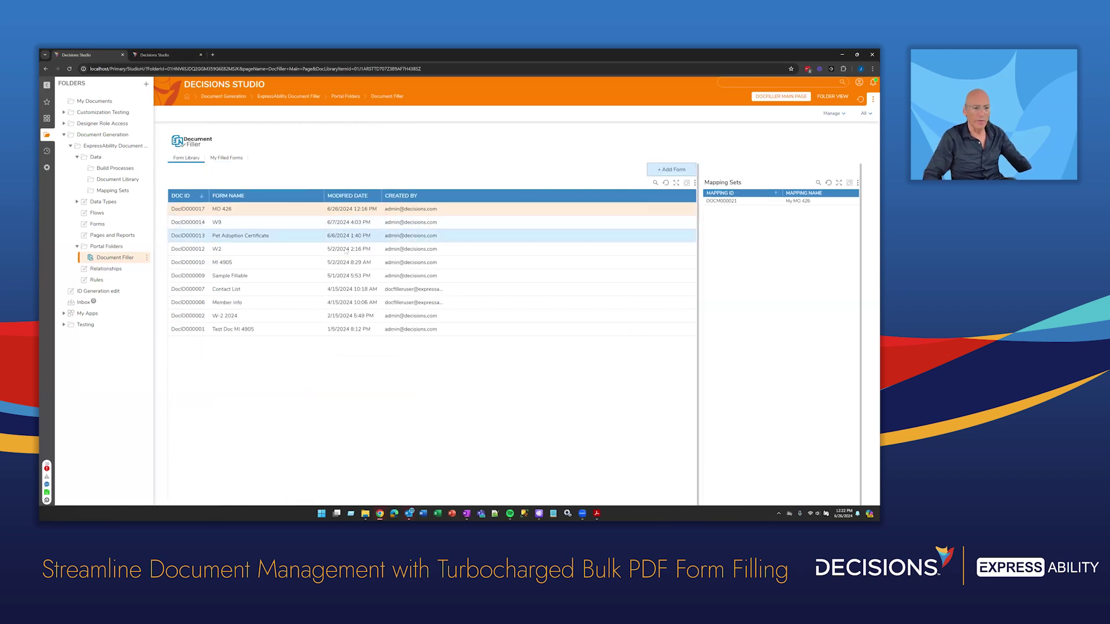